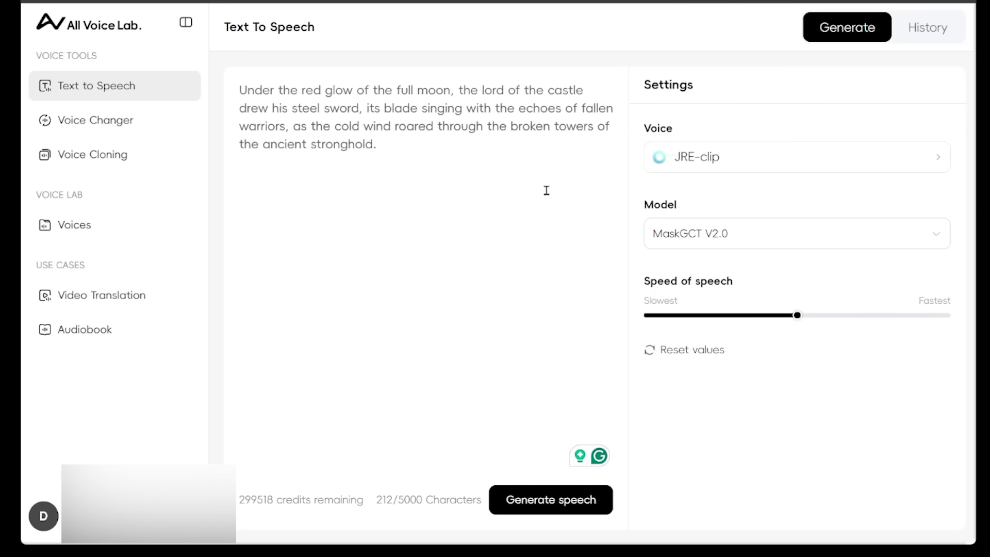
# - Switch the castle passage's voice to the English speaker Clara, keeping the MaskGCT V2.0 model
pyautogui.click(735, 163)
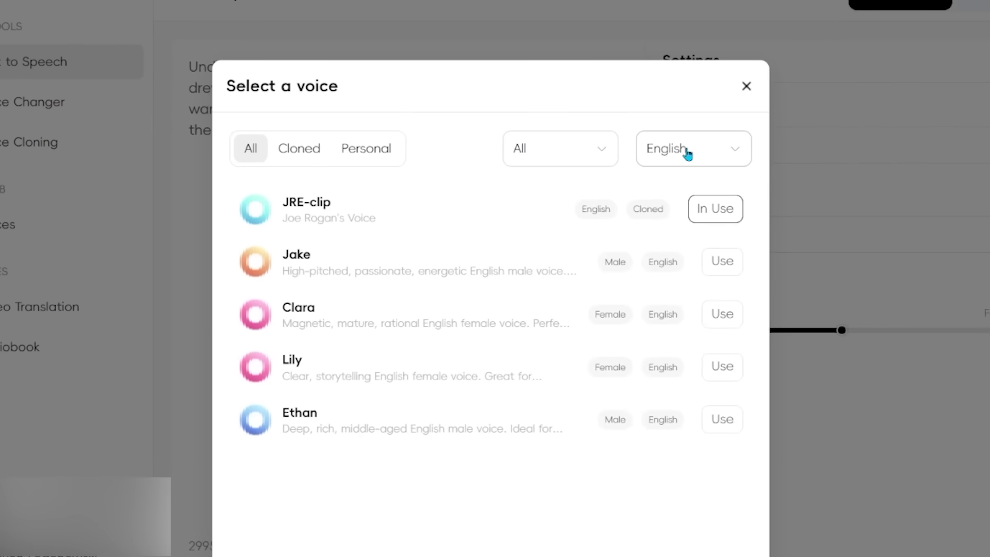
pyautogui.click(687, 153)
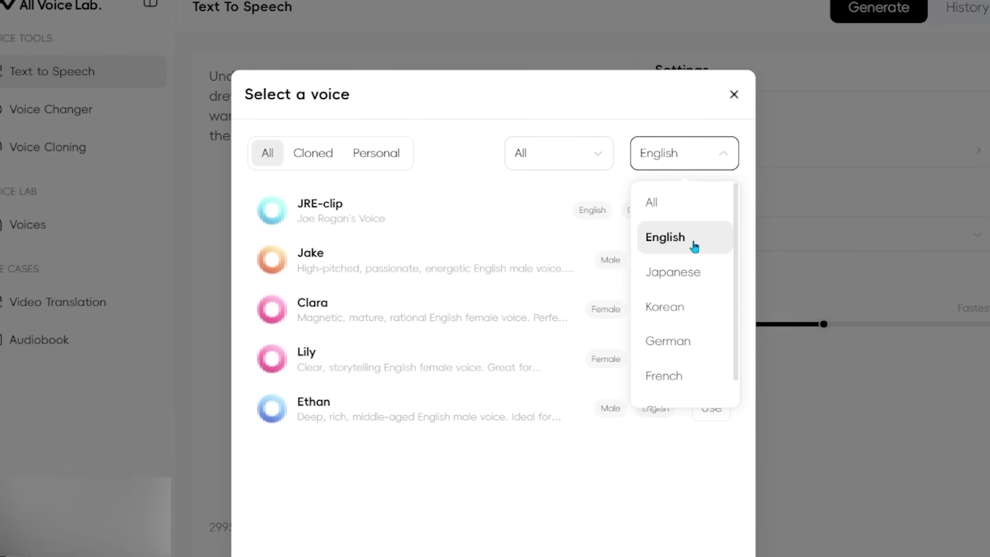
pyautogui.click(694, 244)
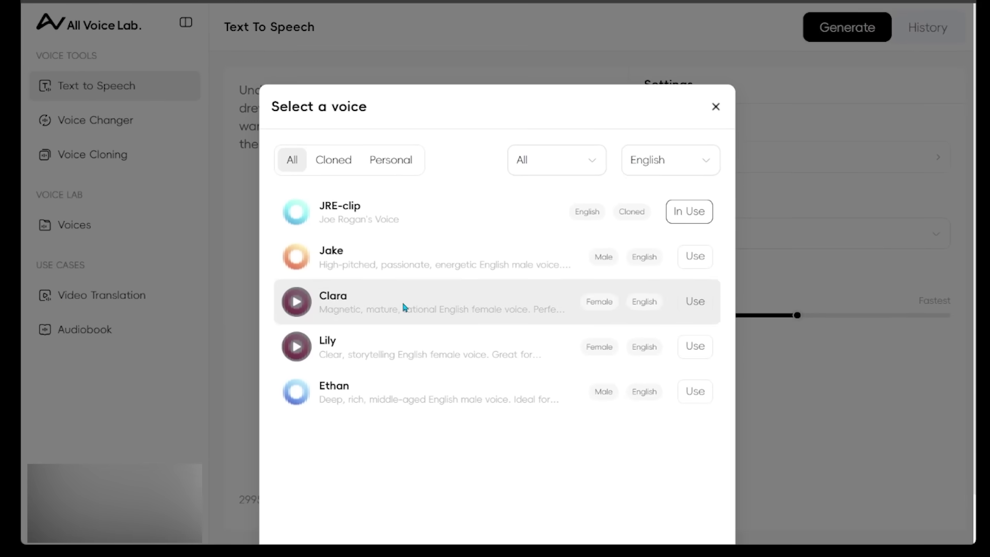
pyautogui.click(695, 301)
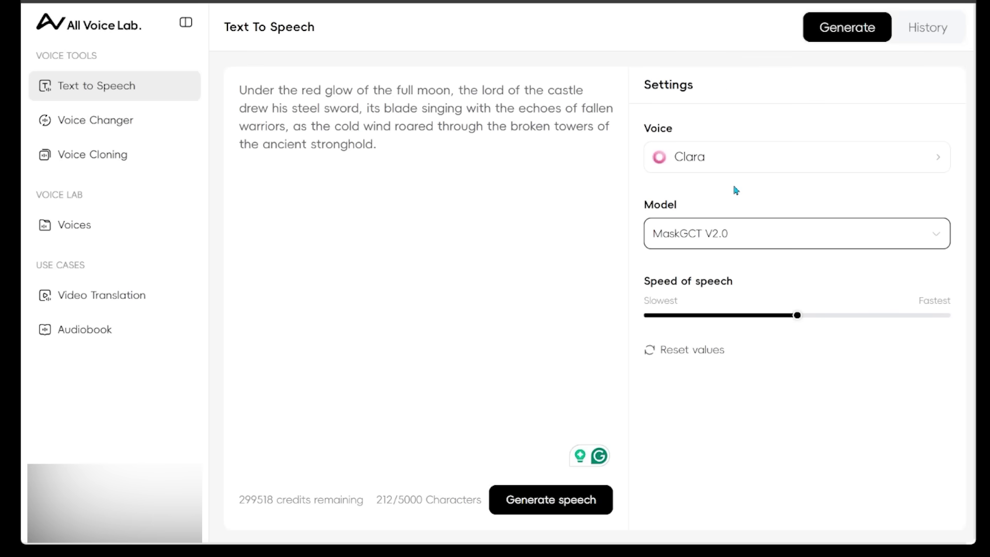
pyautogui.click(743, 243)
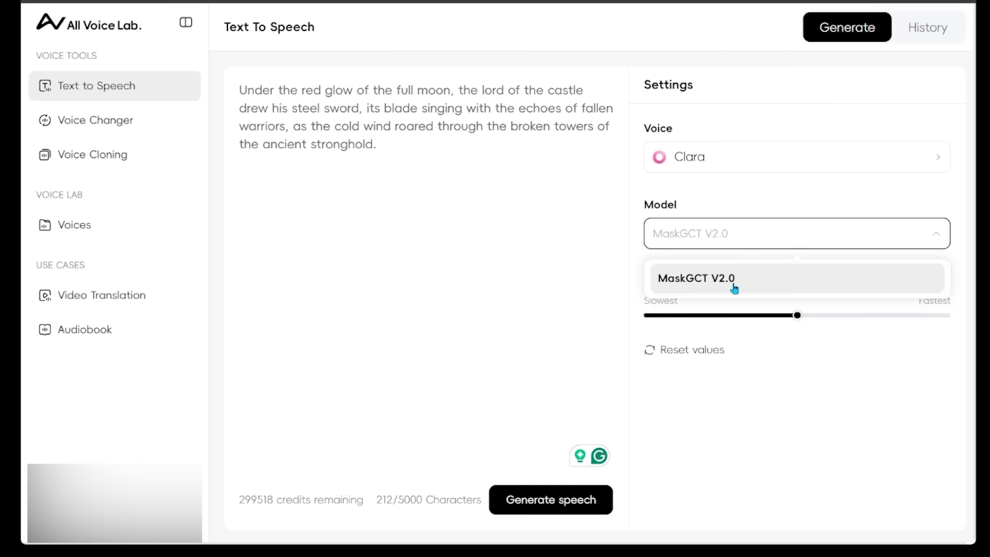
pyautogui.click(762, 278)
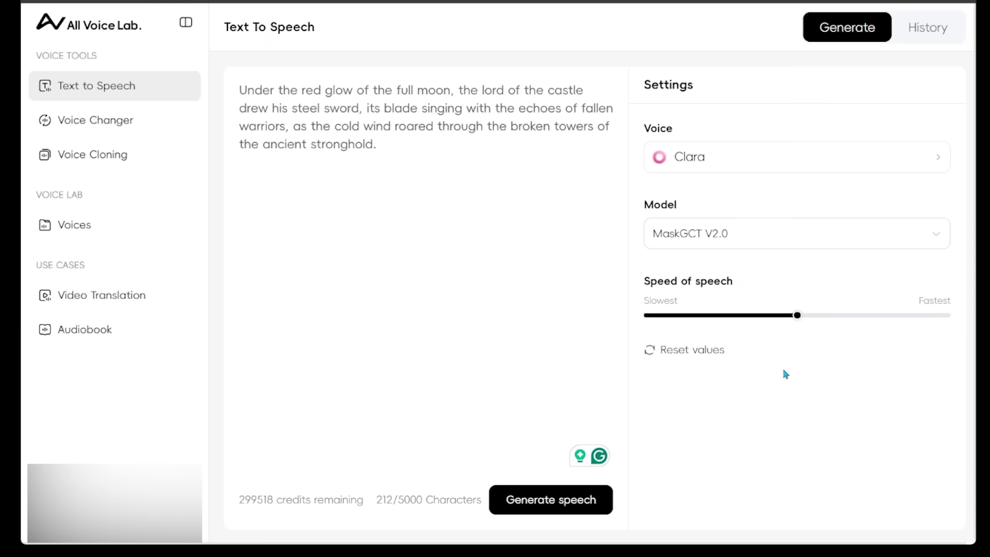
pyautogui.moveTo(797, 317)
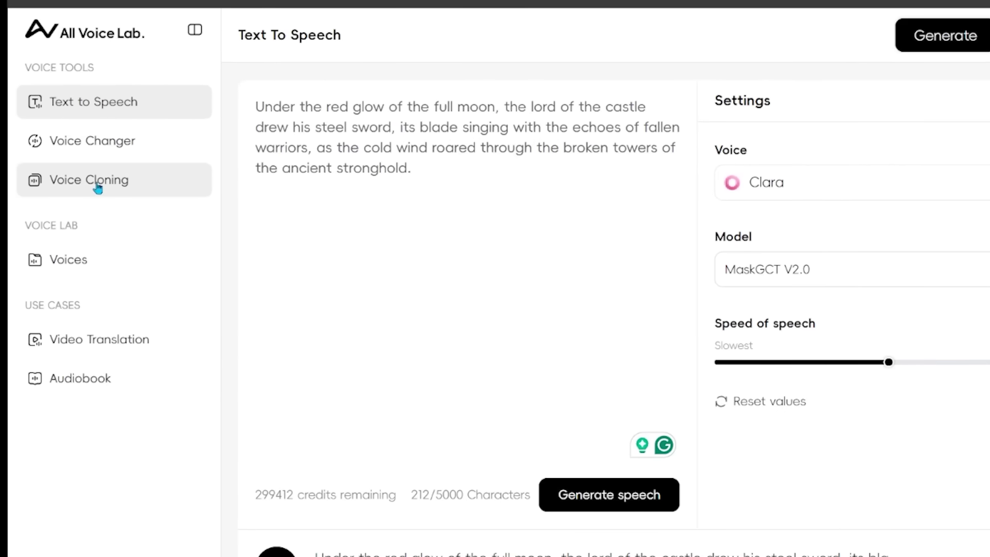
# - Upload the JRE-clip audio sample to Voice Cloning and confirm the rights to clone it
pyautogui.click(97, 189)
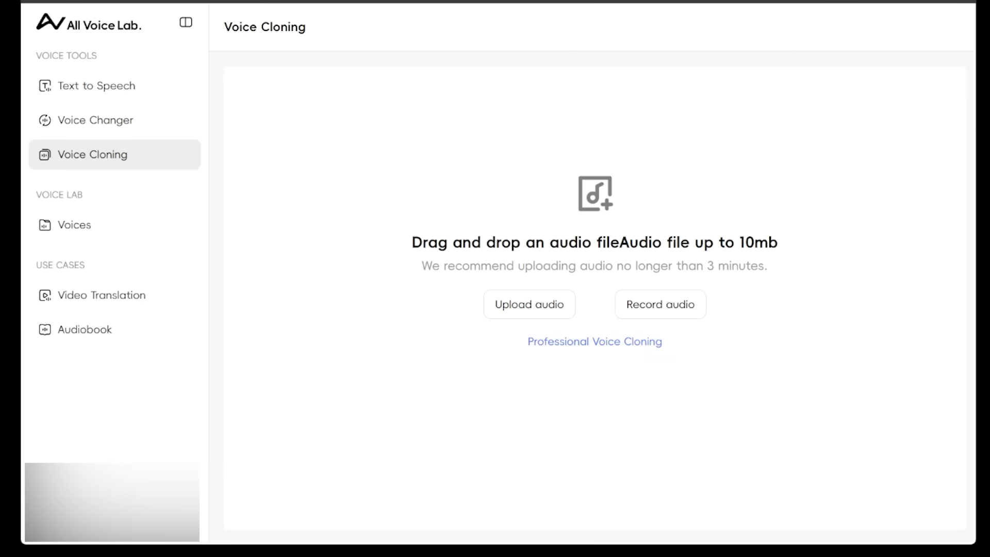
pyautogui.moveTo(964, 170); pyautogui.dragTo(597, 243)
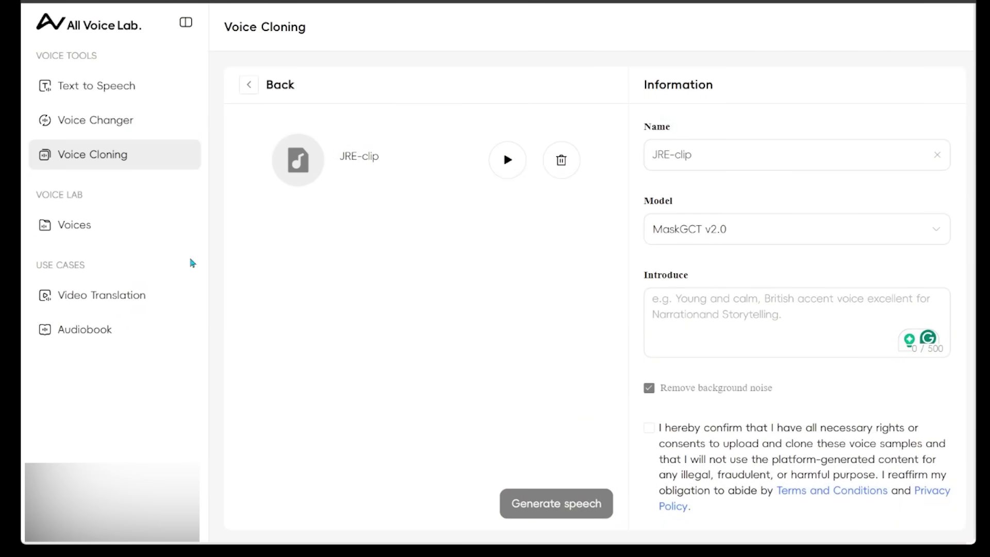
pyautogui.click(649, 427)
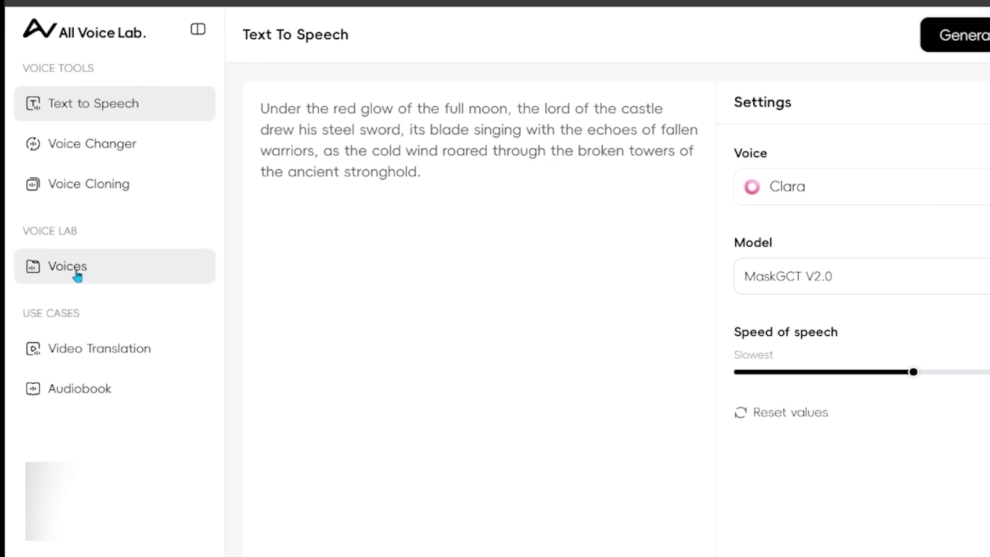
# - Replace the castle passage with the pasted 131-character grizzly-bear passage
pyautogui.click(77, 275)
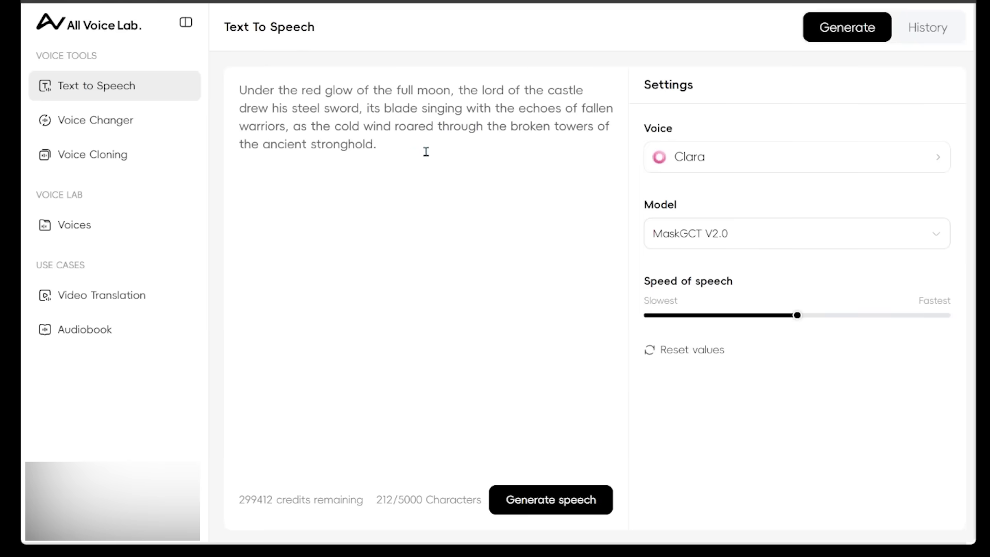
pyautogui.hotkey('ctrl', 'a')
pyautogui.press('BackSpace')
pyautogui.write('Dude, imagine you’re out in the woods, right, and a grizzly bear’s charging at you at full speed... That would literally be insane.')
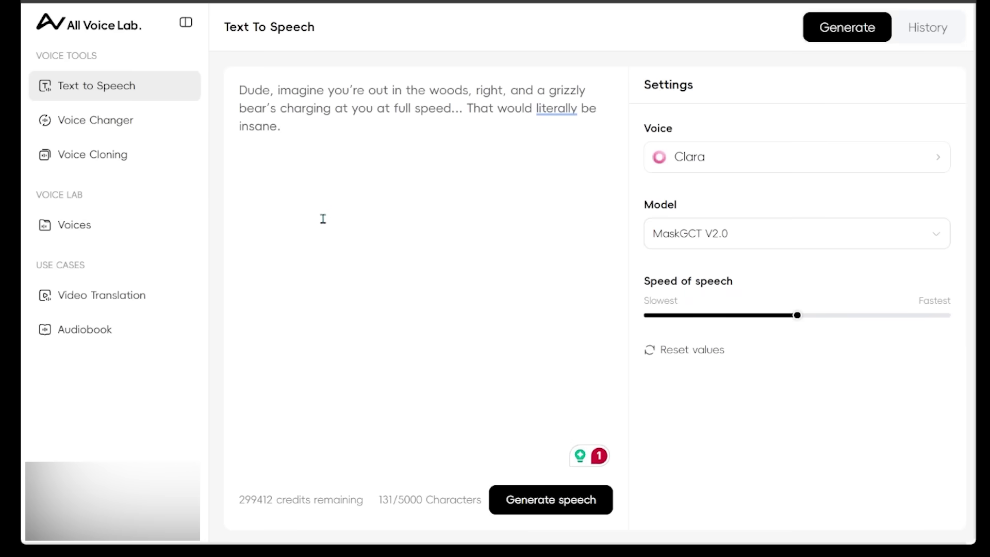
# - Assign the cloned JRE-clip voice to the grizzly-bear passage and check the 299280 credits remaining
pyautogui.click(721, 161)
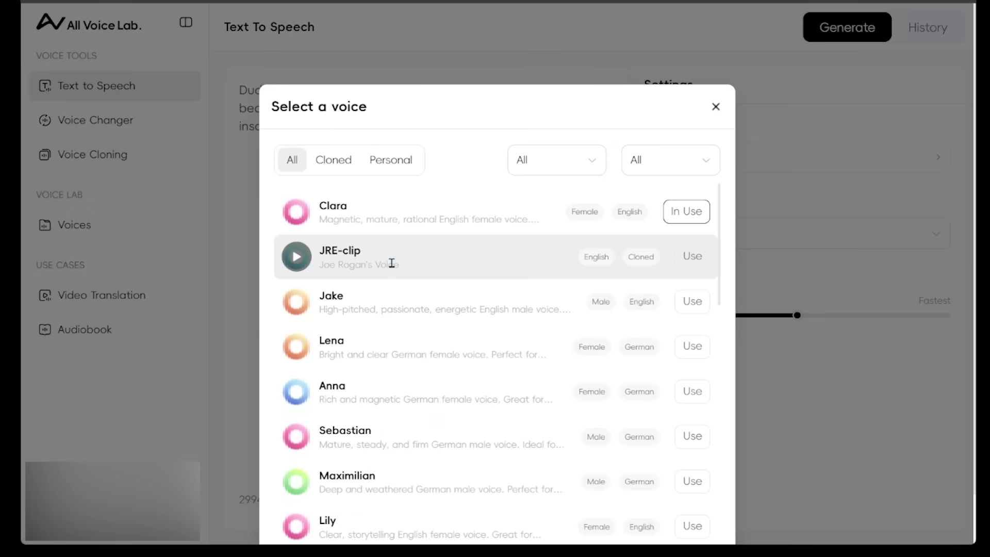
pyautogui.click(692, 258)
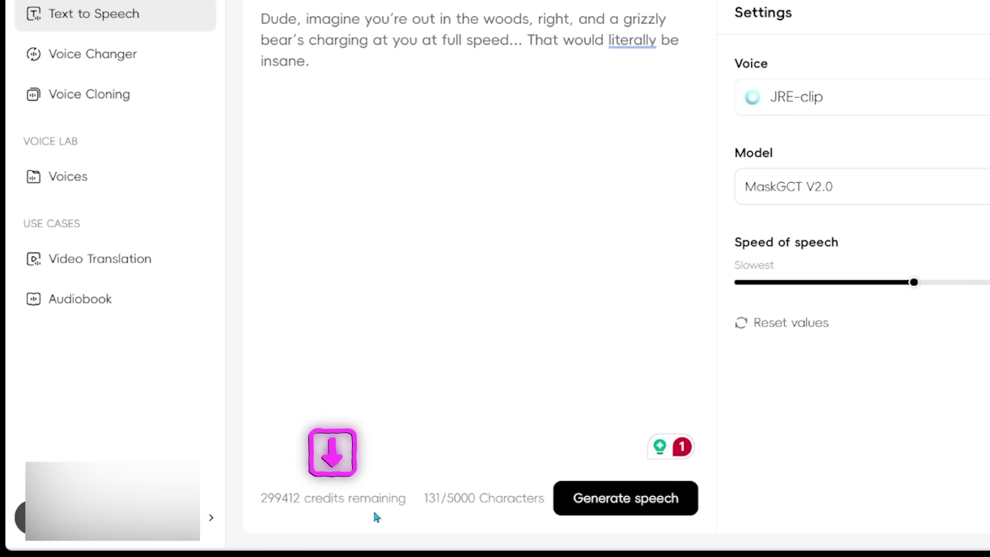
pyautogui.moveTo(409, 508); pyautogui.dragTo(258, 515)
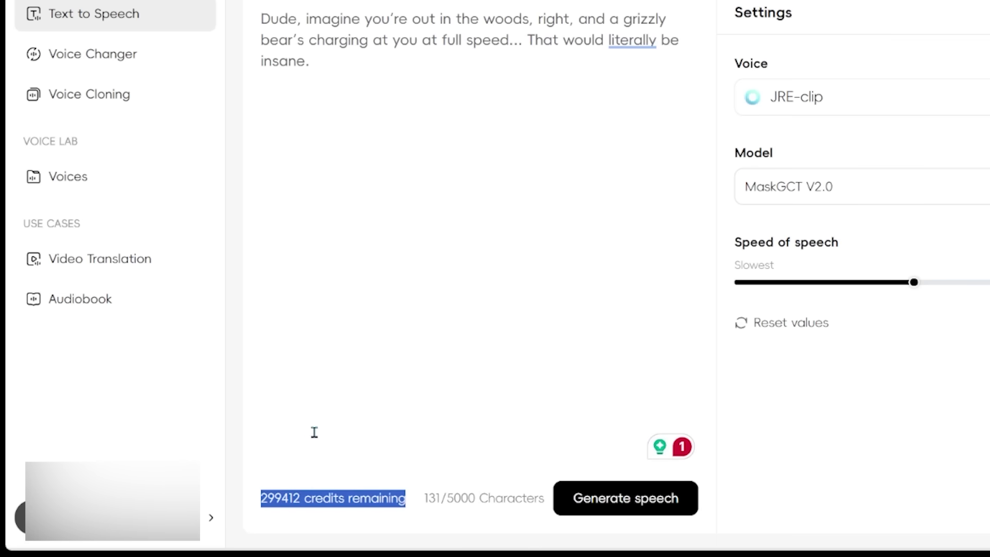
pyautogui.click(314, 432)
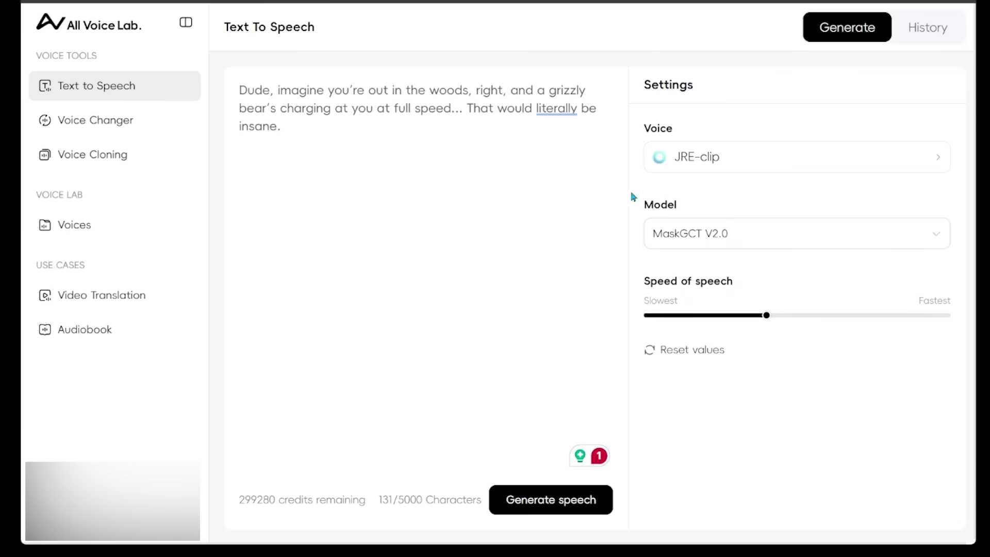
# - Review the Clara castle generation's details in History, then bring up Video Translation
pyautogui.click(929, 30)
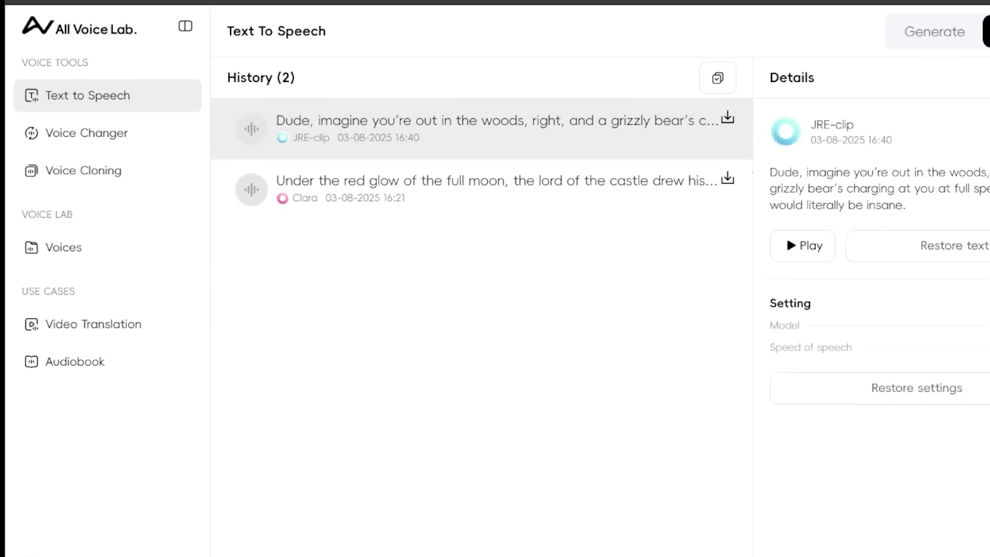
pyautogui.click(593, 201)
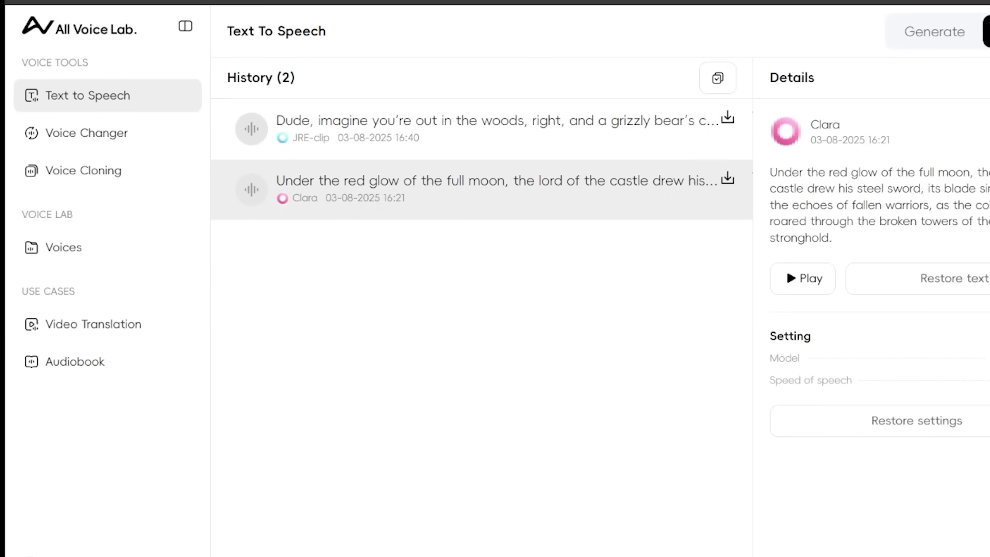
pyautogui.click(93, 324)
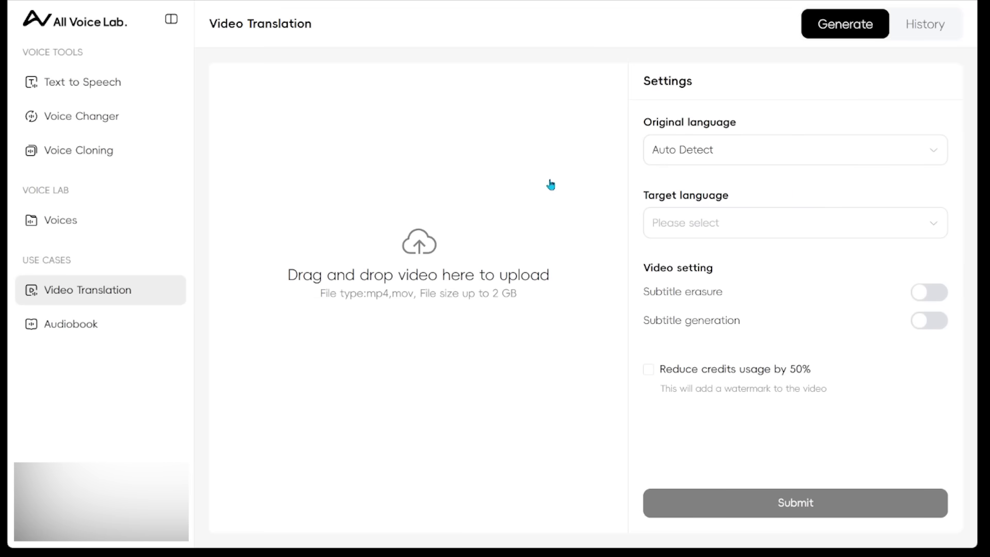
# - Look over the target language options for translating the Krillin clip
pyautogui.click(660, 223)
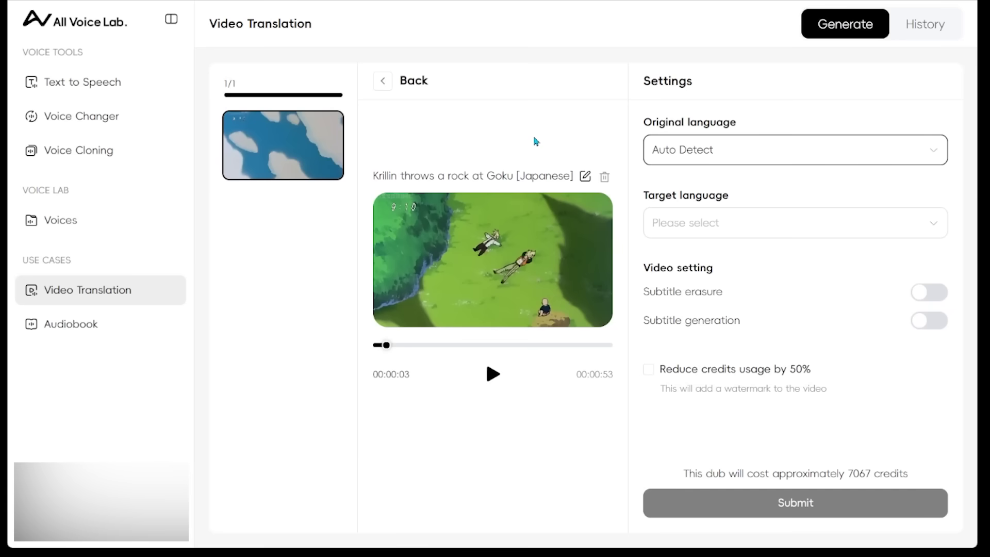
# - Translate the Krillin clip from auto-detected language into English with subtitle generation on
pyautogui.click(785, 158)
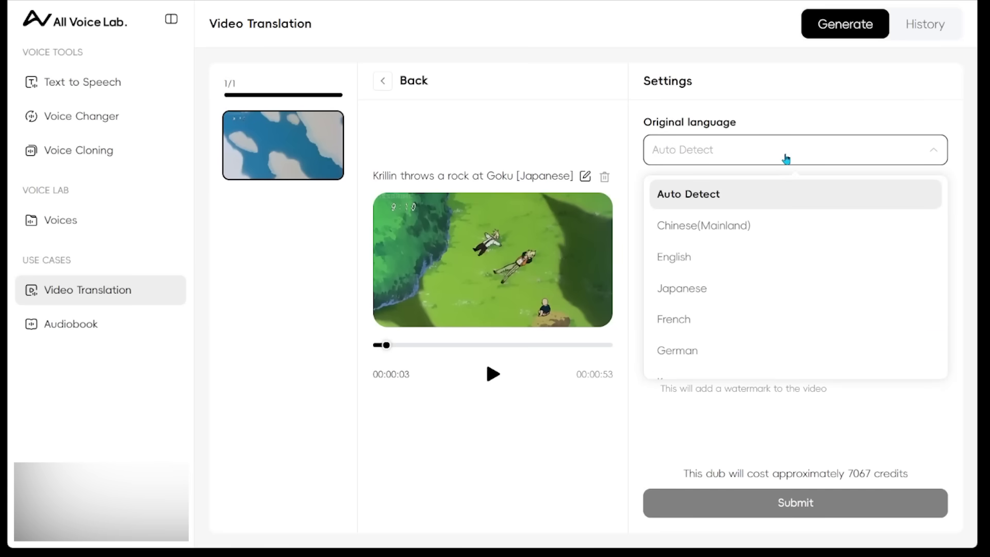
pyautogui.click(786, 158)
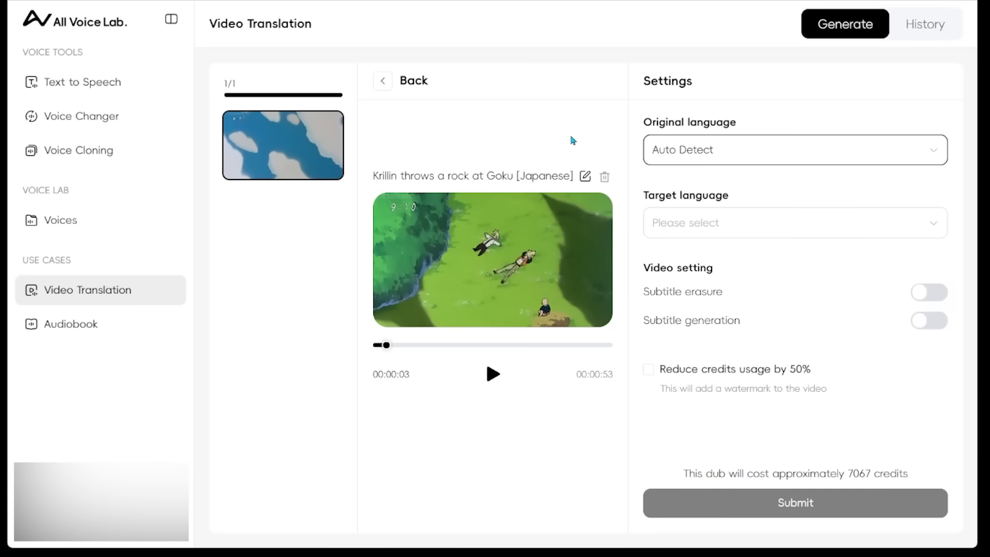
pyautogui.click(775, 234)
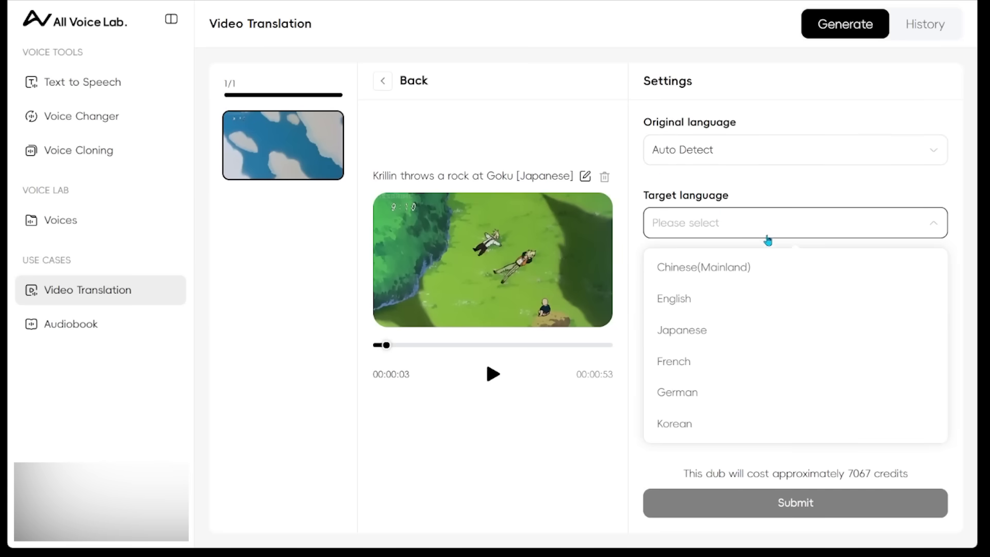
pyautogui.click(698, 300)
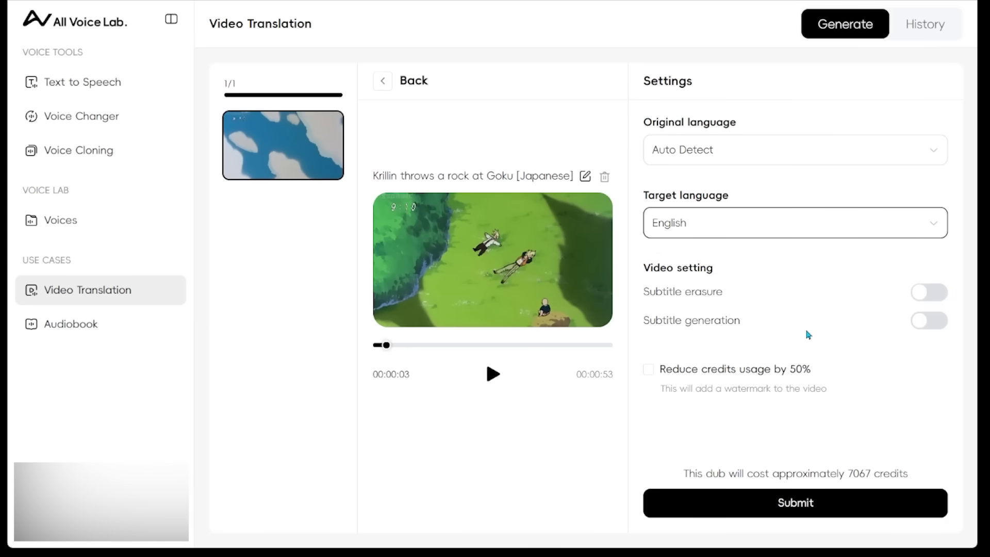
pyautogui.click(925, 321)
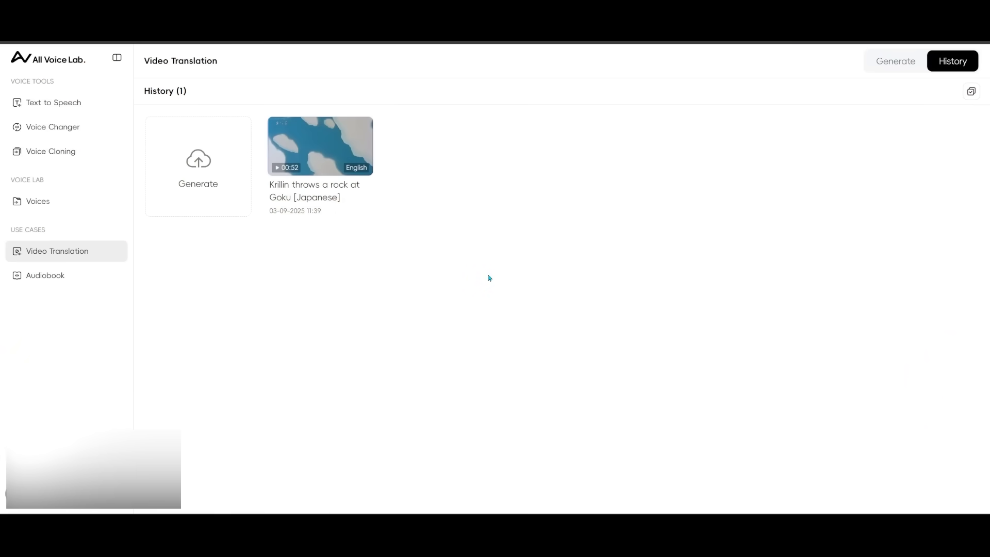
# - Open the translated Krillin-and-Goku clip from History in the translation editor
pyautogui.moveTo(314, 184)
pyautogui.moveTo(311, 146)
pyautogui.click(342, 213)
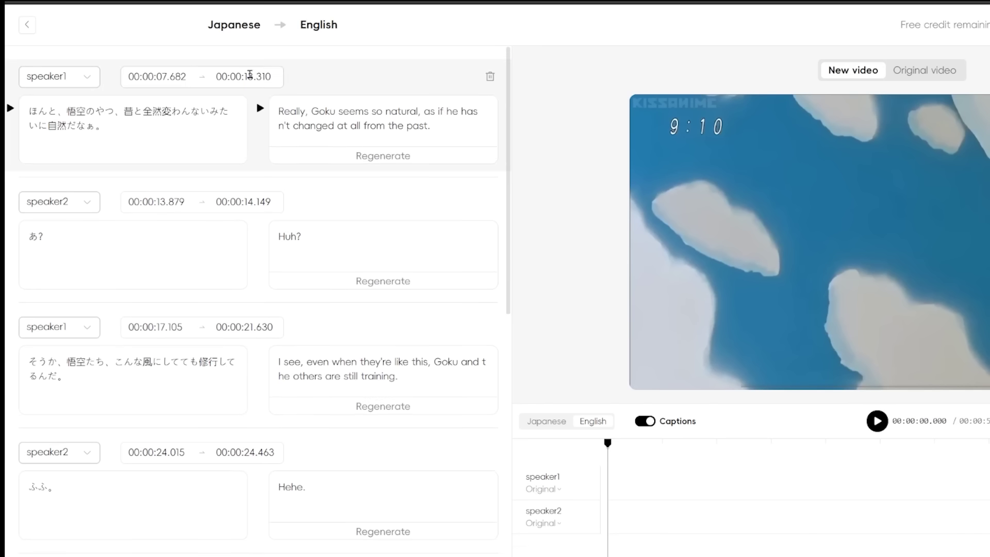
# - Change the third English line's ending from 'still training.' to 'on guard.' and regenerate its dub
pyautogui.click(339, 111)
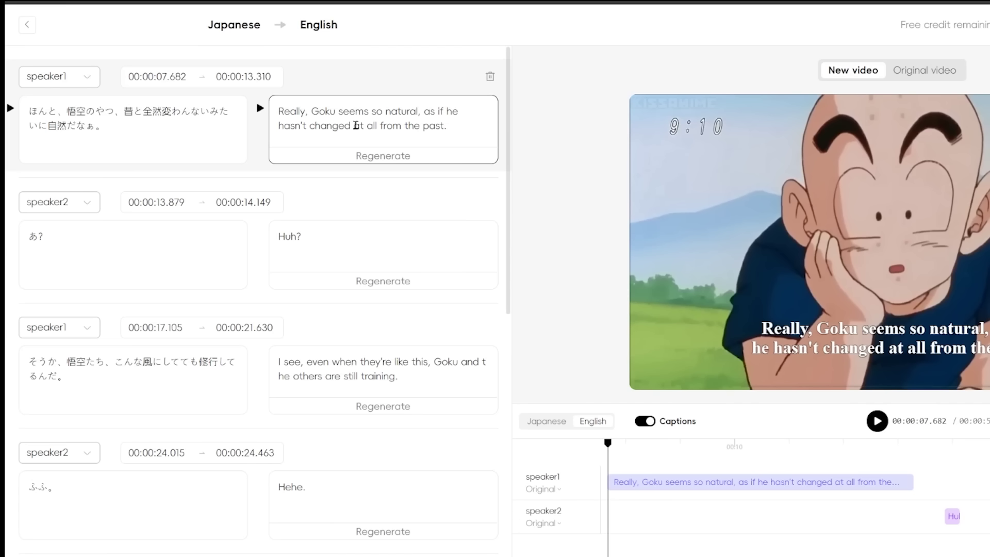
pyautogui.click(414, 388)
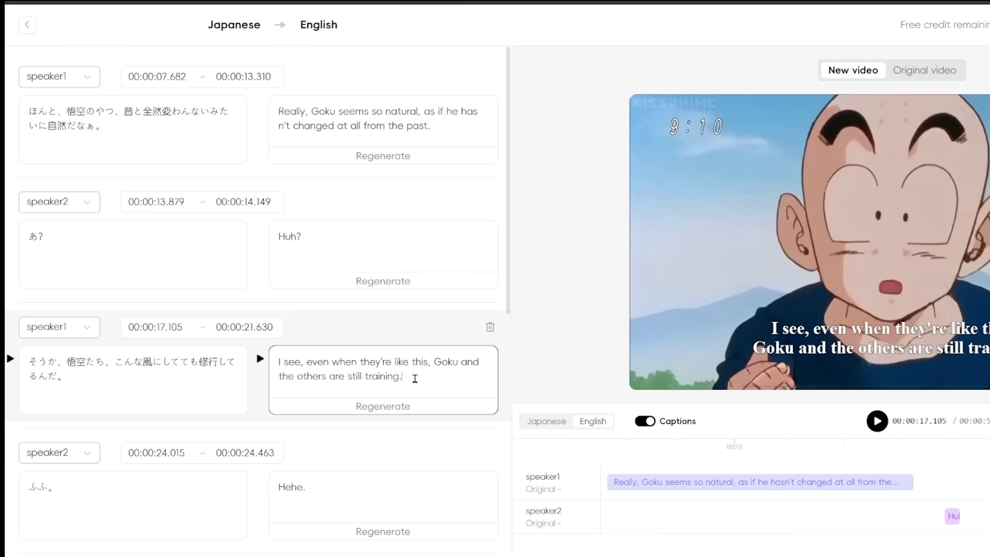
pyautogui.press('BackSpace')
pyautogui.press('BackSpace')
pyautogui.press('BackSpace')
pyautogui.press('BackSpace')
pyautogui.press('BackSpace')
pyautogui.press('BackSpace')
pyautogui.press('BackSpace')
pyautogui.press('BackSpace')
pyautogui.press('BackSpace')
pyautogui.press('BackSpace')
pyautogui.press('BackSpace')
pyautogui.press('BackSpace')
pyautogui.press('BackSpace')
pyautogui.press('BackSpace')
pyautogui.press('BackSpace')
pyautogui.press('BackSpace')
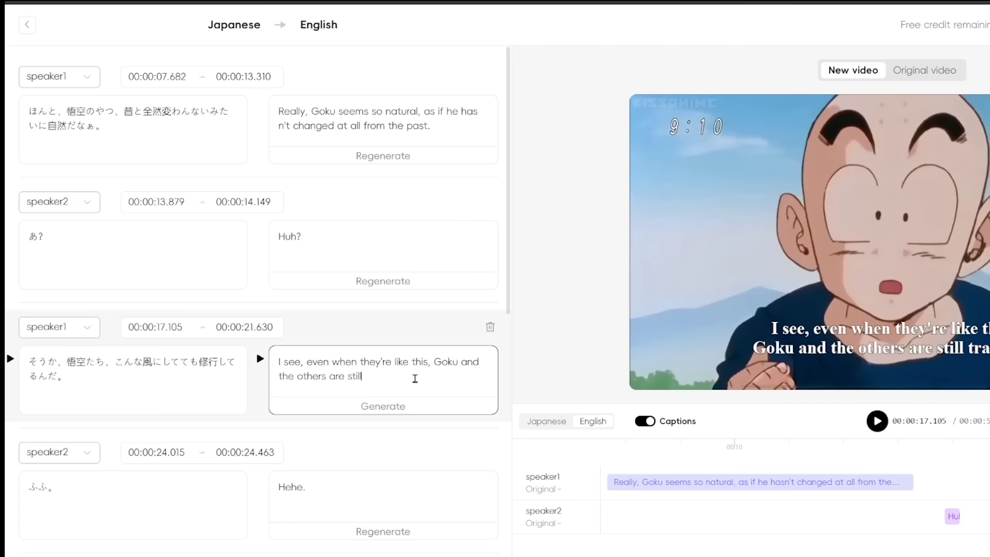
pyautogui.write('d.')
pyautogui.click(397, 408)
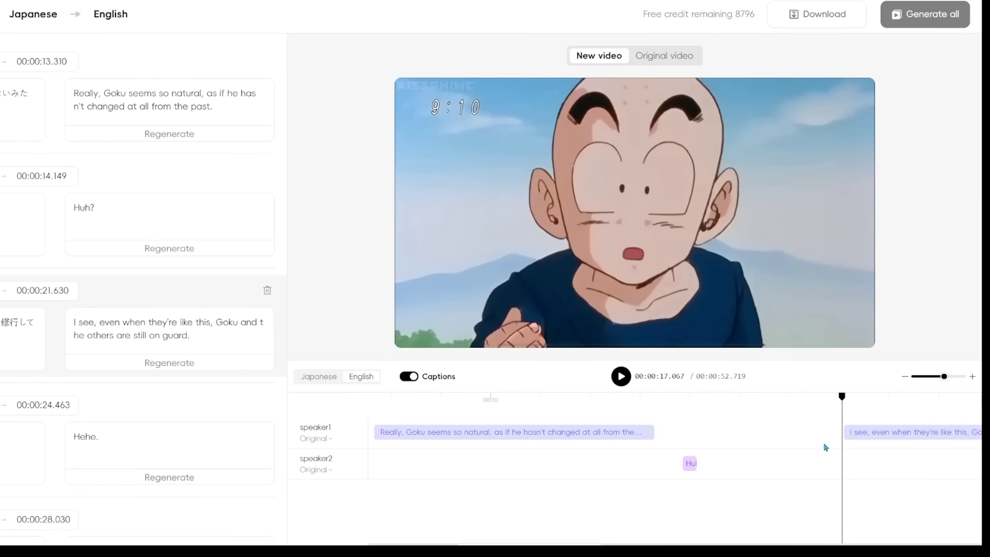
# - Preview the dubbed clip from the edited third line, then pause it
pyautogui.click(620, 376)
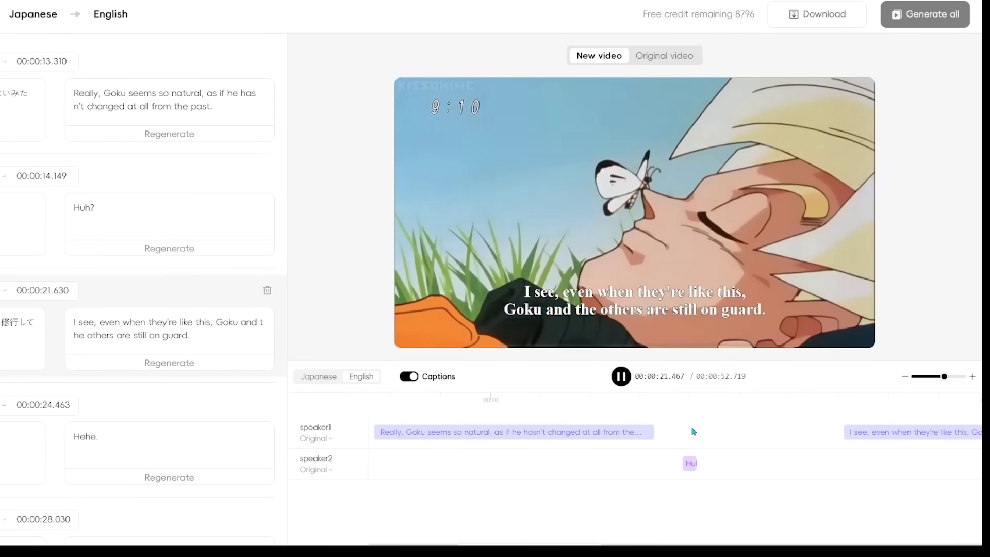
pyautogui.press('space')
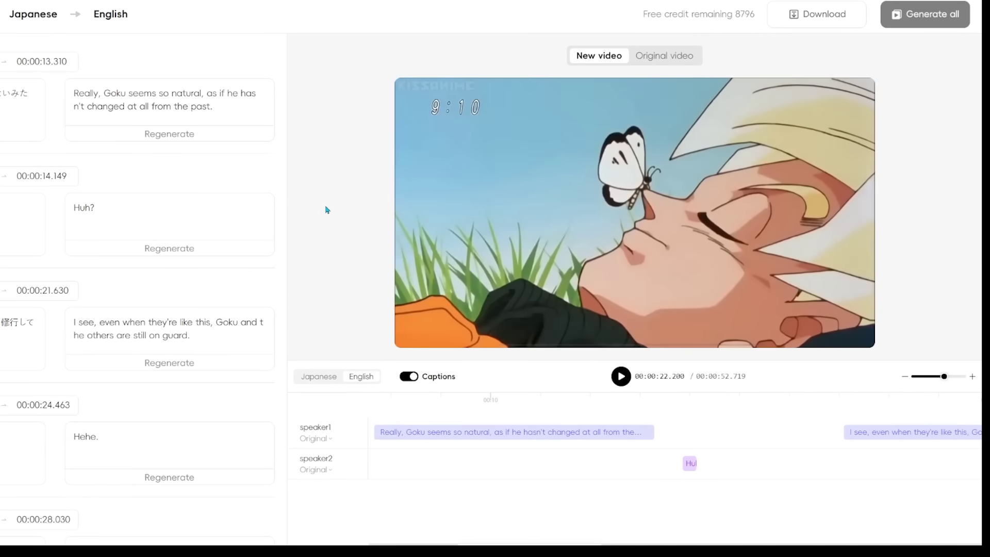